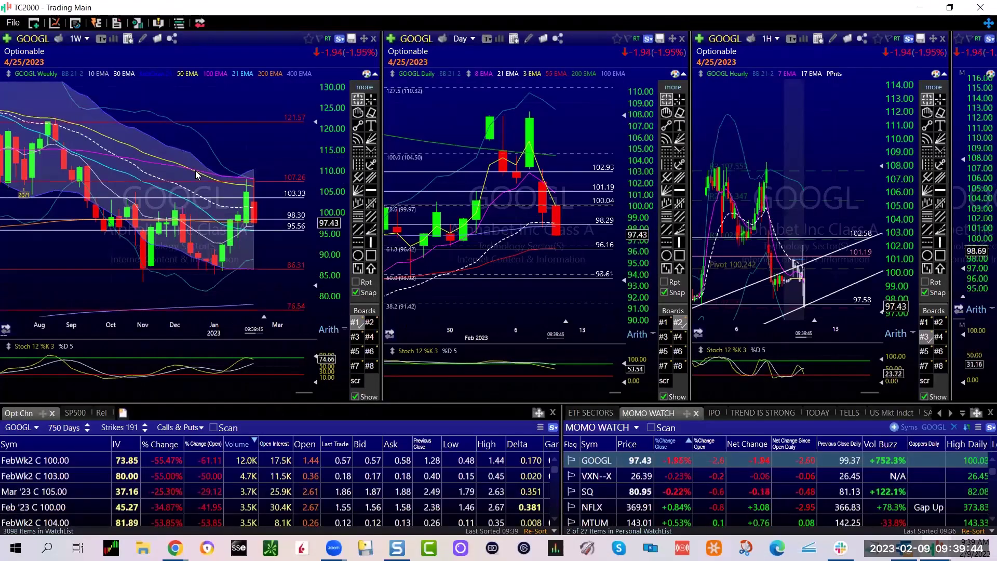
Expand the hourly GOOGL chart so it spans several weeks, with pivots from 86.64 to R3 107.553
{"action": "left_click", "coordinate": [710, 151]}
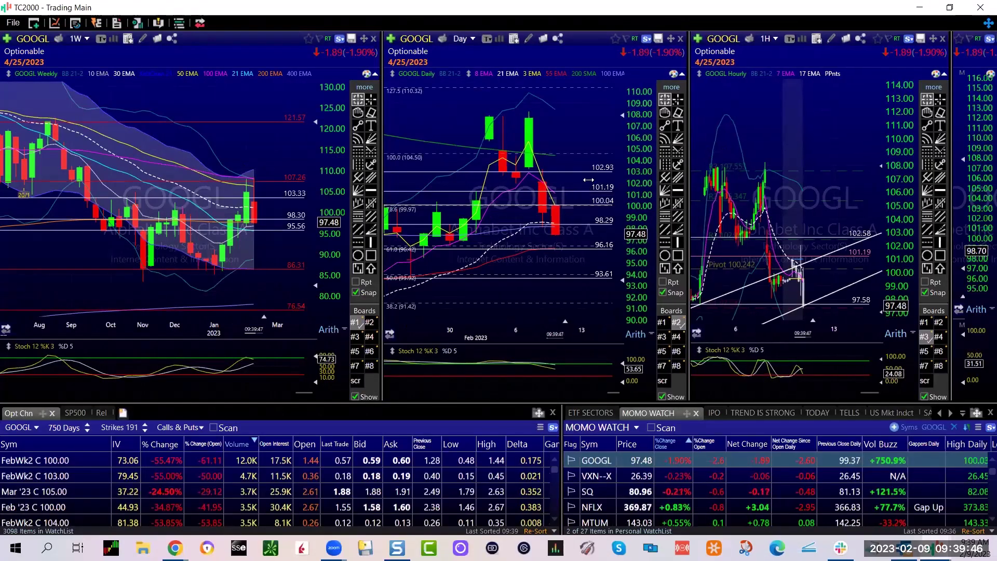
Zoom the hourly chart out to mid-January and the weekly chart in to October–February on a 76–116 scale
{"action": "scroll", "coordinate": [628, 170], "scroll_direction": "down", "scroll_amount": 2}
{"action": "scroll", "coordinate": [654, 155], "scroll_direction": "down", "scroll_amount": 1}
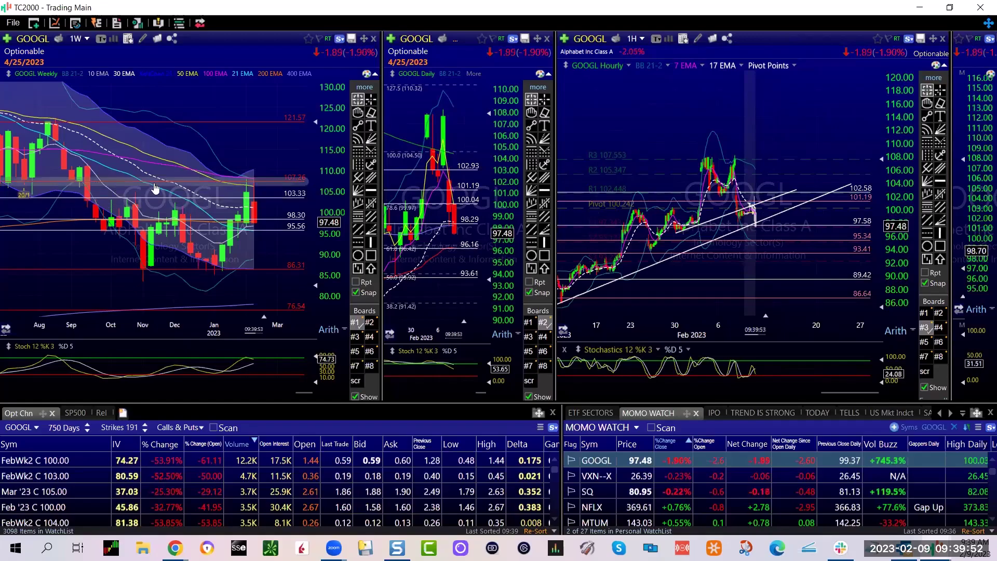
{"action": "mouse_move", "coordinate": [251, 186]}
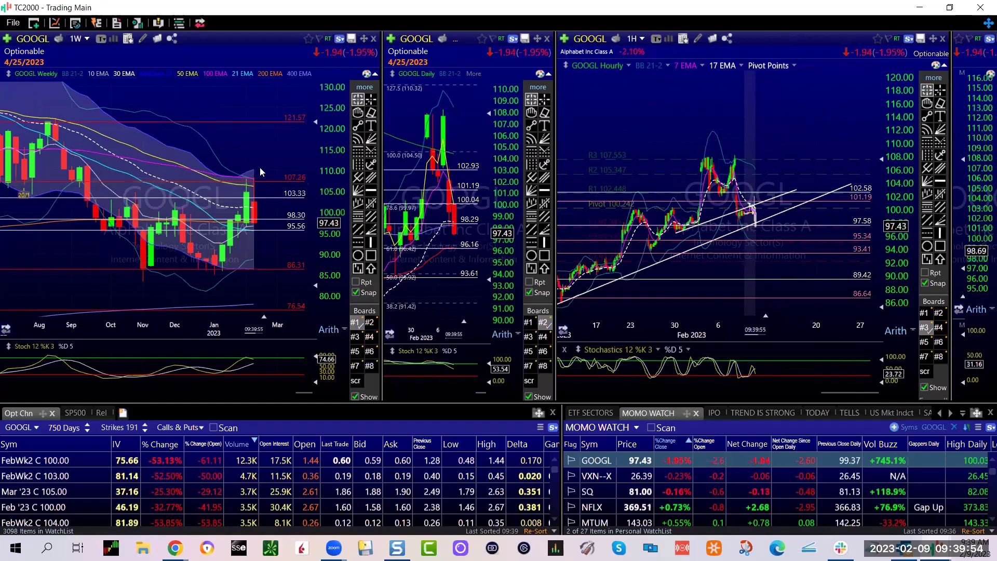
{"action": "scroll", "coordinate": [256, 166], "scroll_direction": "up", "scroll_amount": 3}
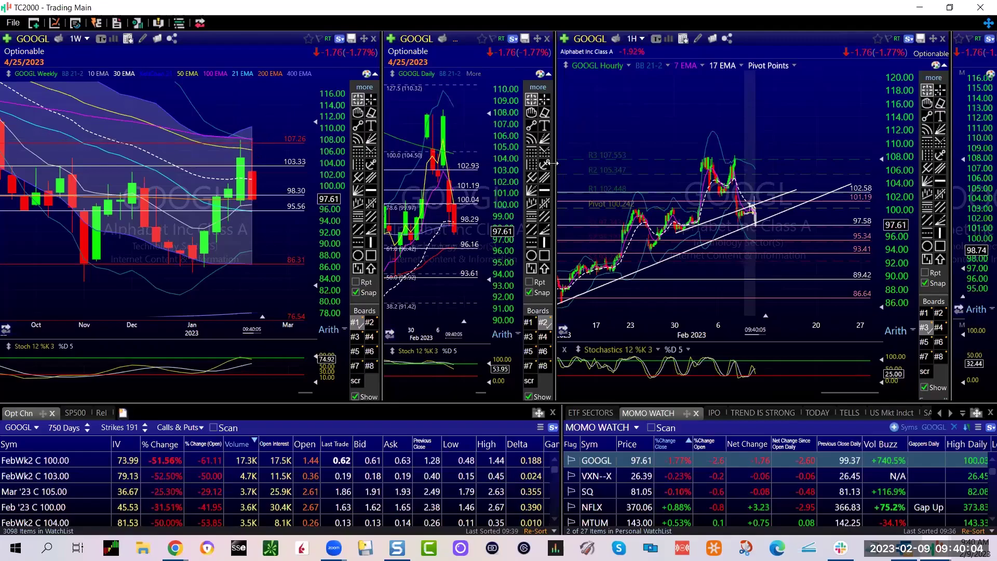
Widen the daily chart against the hourly one and read price data for the latest hourly bars
{"action": "mouse_move", "coordinate": [554, 163]}
{"action": "left_mouse_down"}
{"action": "mouse_move", "coordinate": [702, 159]}
{"action": "mouse_move", "coordinate": [570, 166]}
{"action": "left_mouse_up"}
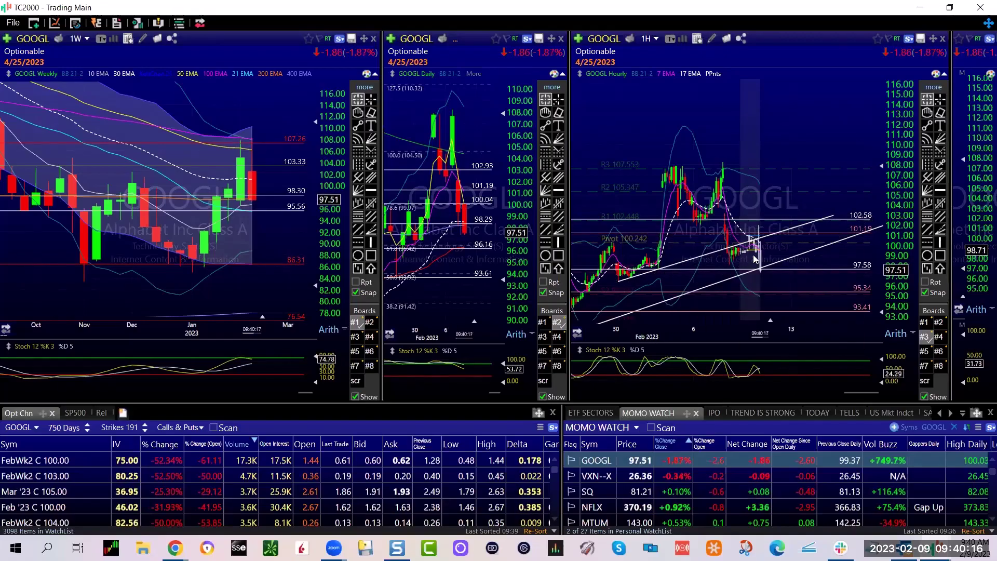
{"action": "scroll", "coordinate": [760, 244], "scroll_direction": "up", "scroll_amount": 2}
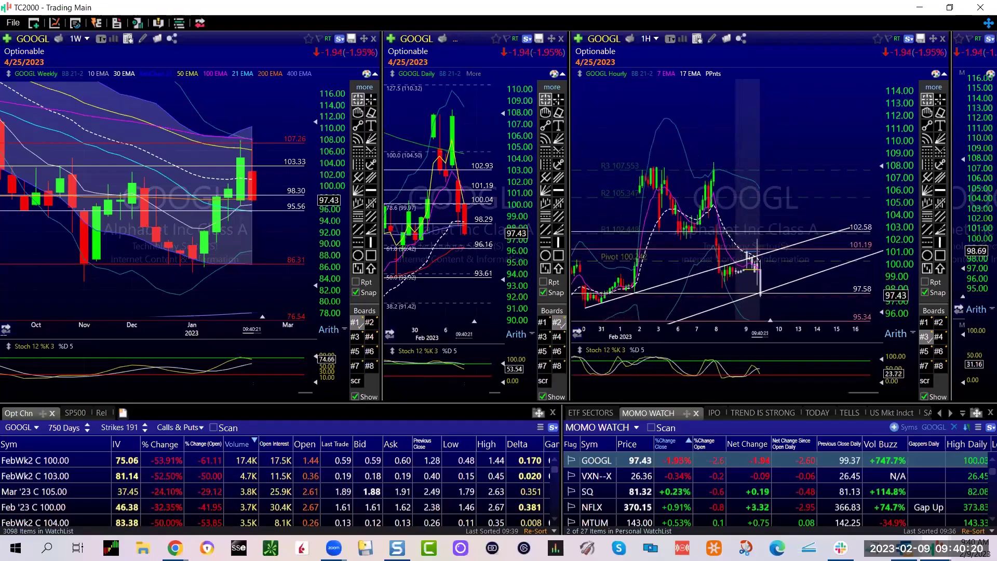
{"action": "left_click_drag", "start_coordinate": [758, 245], "coordinate": [757, 247]}
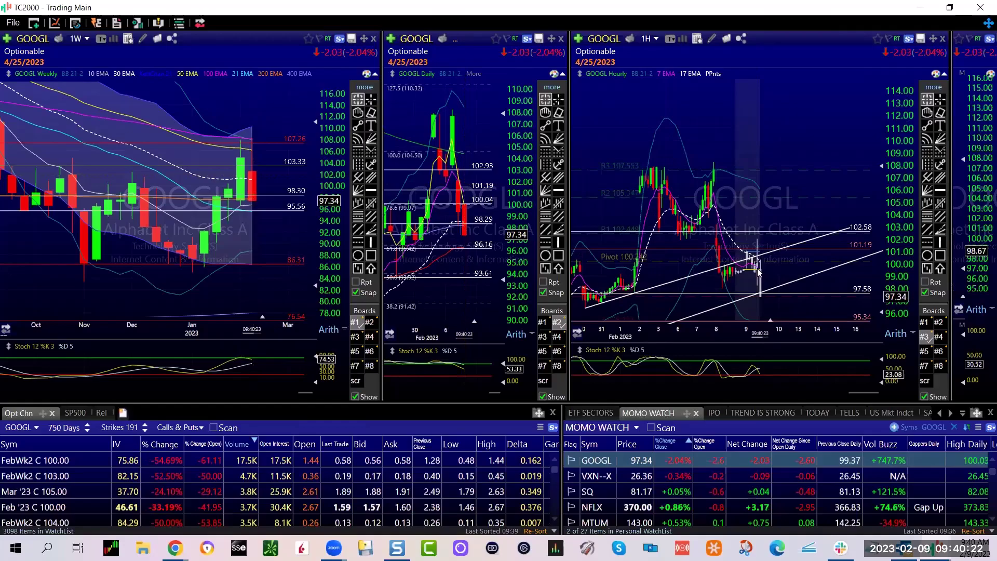
Zoom the hourly chart out to mid-January and widen the daily chart a little more
{"action": "scroll", "coordinate": [758, 271], "scroll_direction": "down", "scroll_amount": 2}
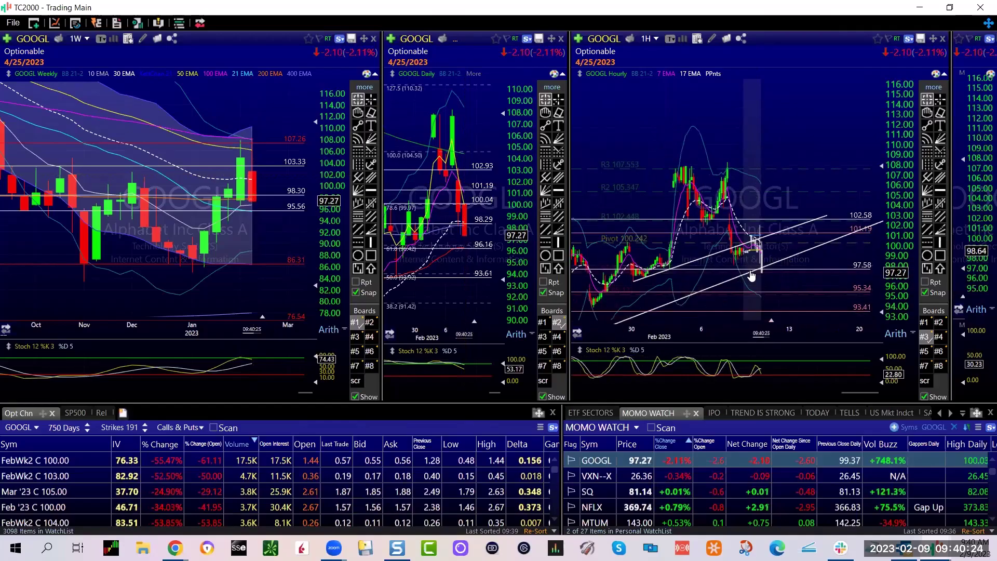
{"action": "scroll", "coordinate": [769, 276], "scroll_direction": "down", "scroll_amount": 2}
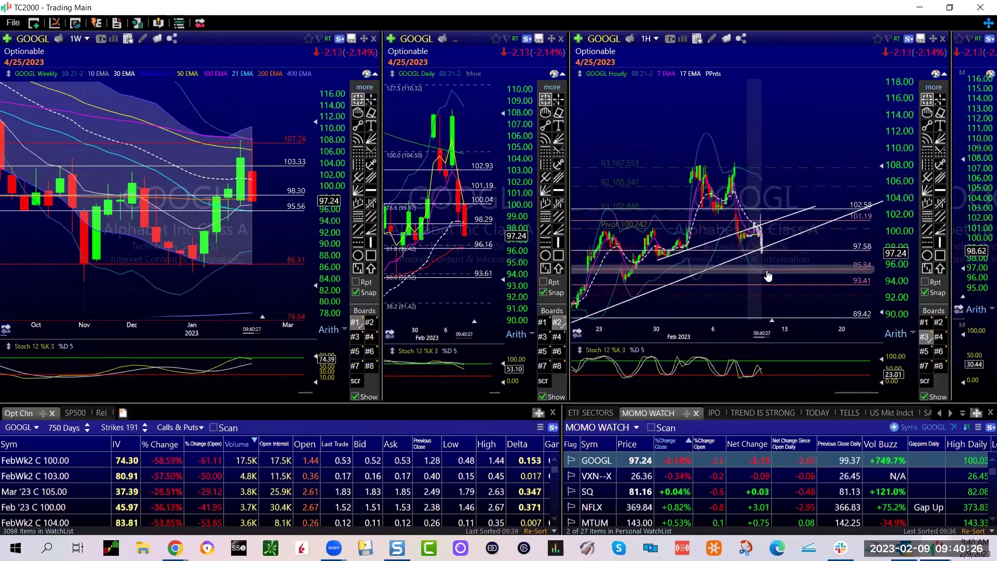
{"action": "scroll", "coordinate": [770, 296], "scroll_direction": "down", "scroll_amount": 2}
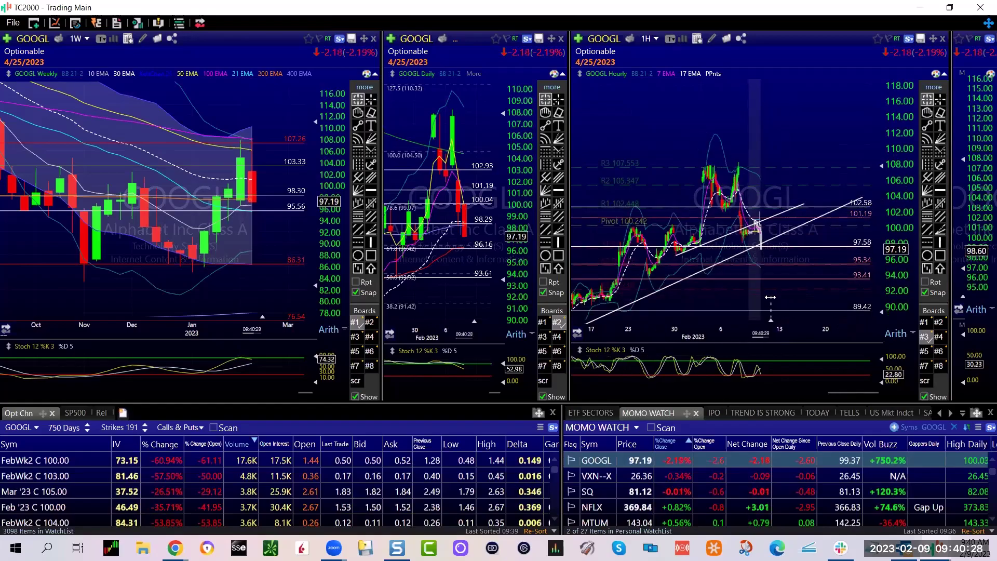
{"action": "scroll", "coordinate": [782, 259], "scroll_direction": "down", "scroll_amount": 2}
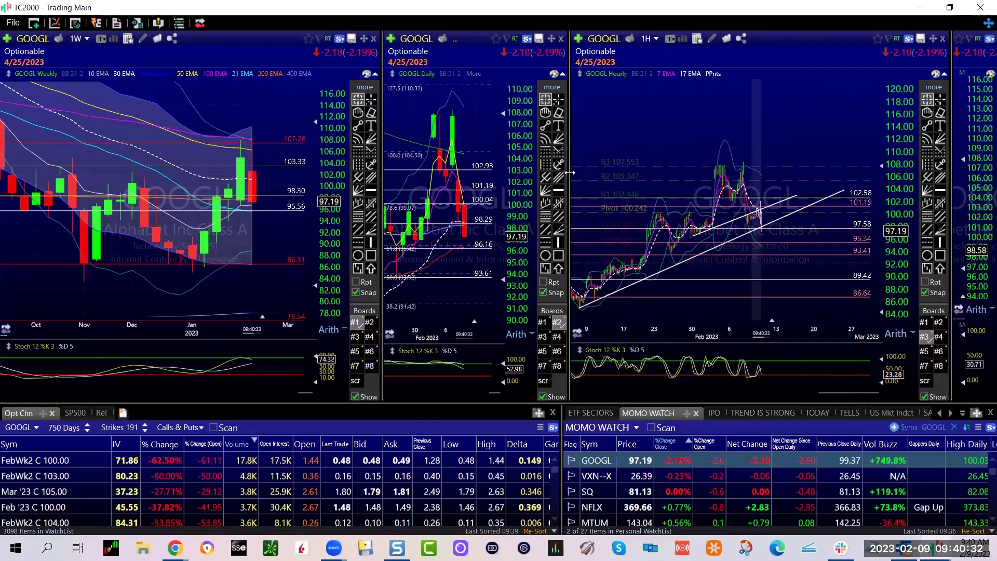
{"action": "left_click_drag", "start_coordinate": [570, 178], "coordinate": [643, 178]}
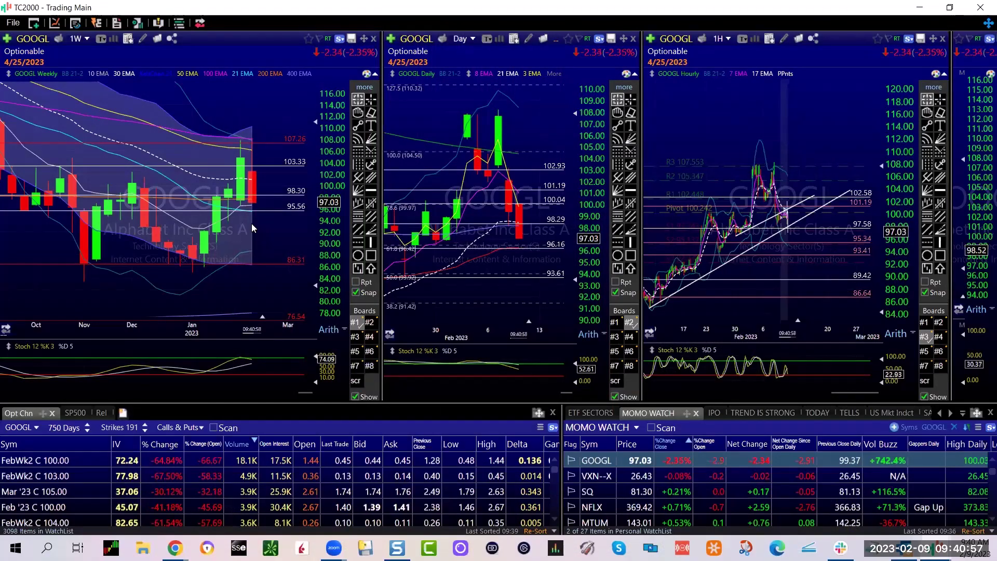
Zoom the hourly chart in and back out, then inspect the Fri 2/3/23 weekly bar's data
{"action": "scroll", "coordinate": [805, 133], "scroll_direction": "up", "scroll_amount": 2}
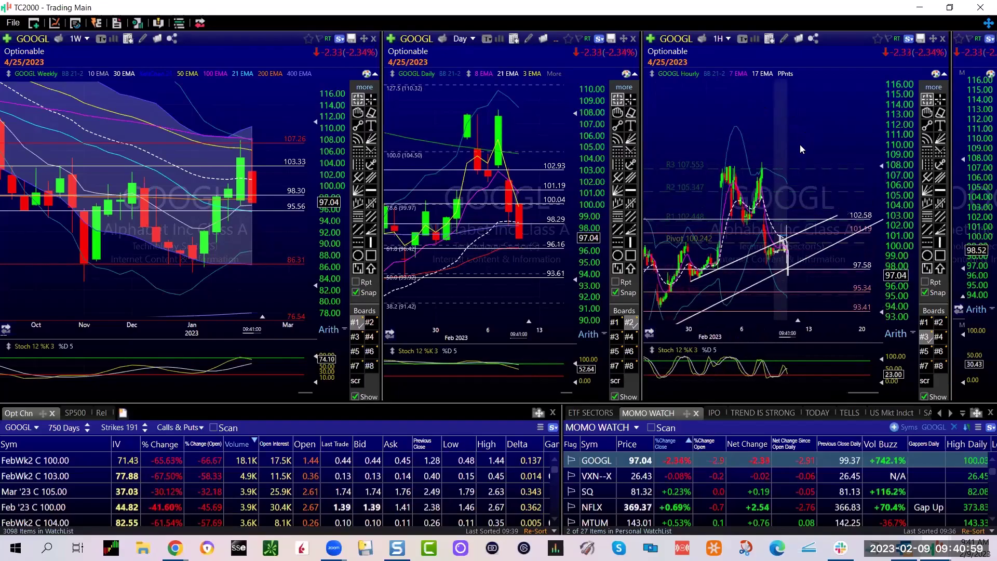
{"action": "scroll", "coordinate": [800, 145], "scroll_direction": "up", "scroll_amount": 2}
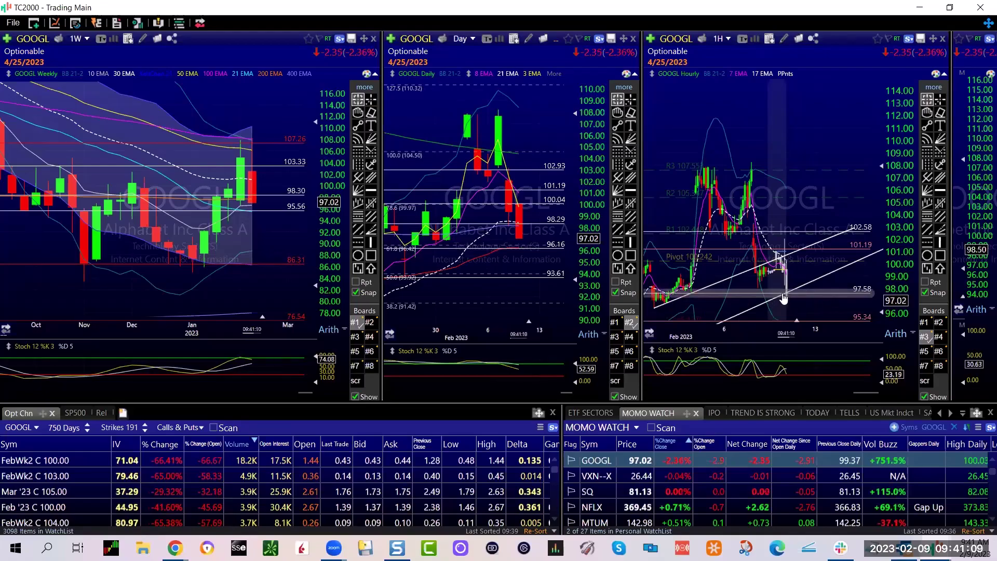
{"action": "scroll", "coordinate": [793, 272], "scroll_direction": "down", "scroll_amount": 2}
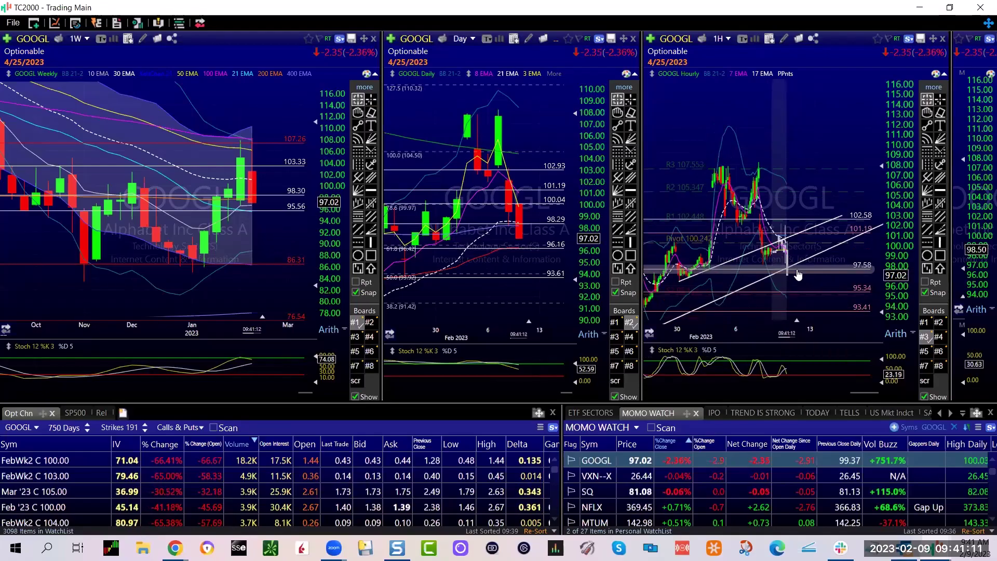
{"action": "scroll", "coordinate": [793, 272], "scroll_direction": "down", "scroll_amount": 1}
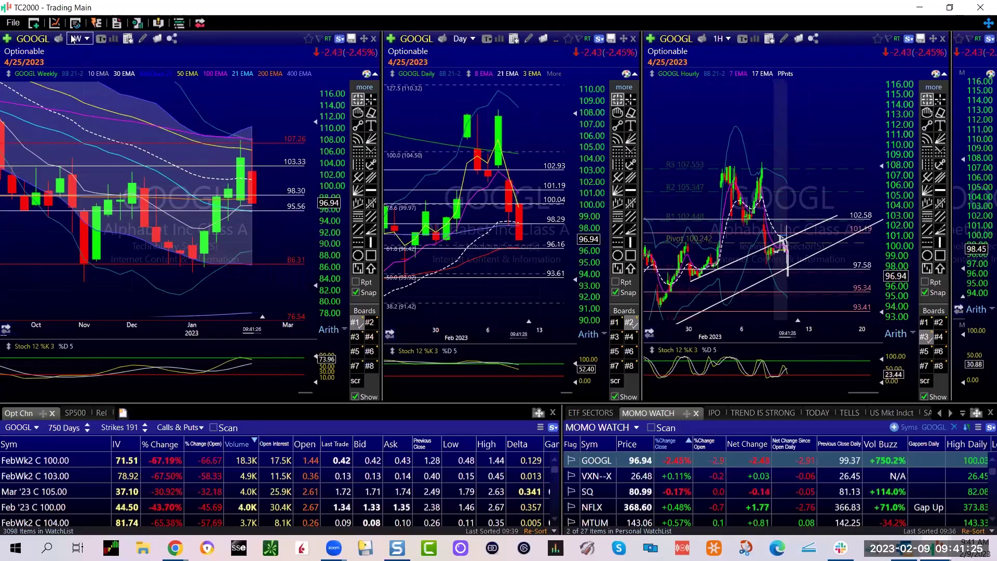
{"action": "left_click", "coordinate": [240, 180]}
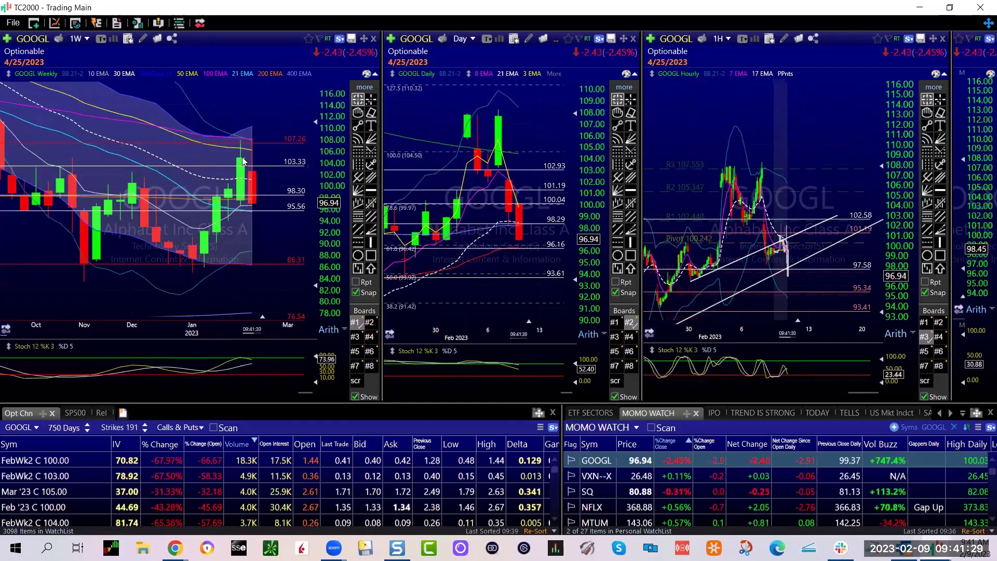
{"action": "left_click", "coordinate": [240, 208]}
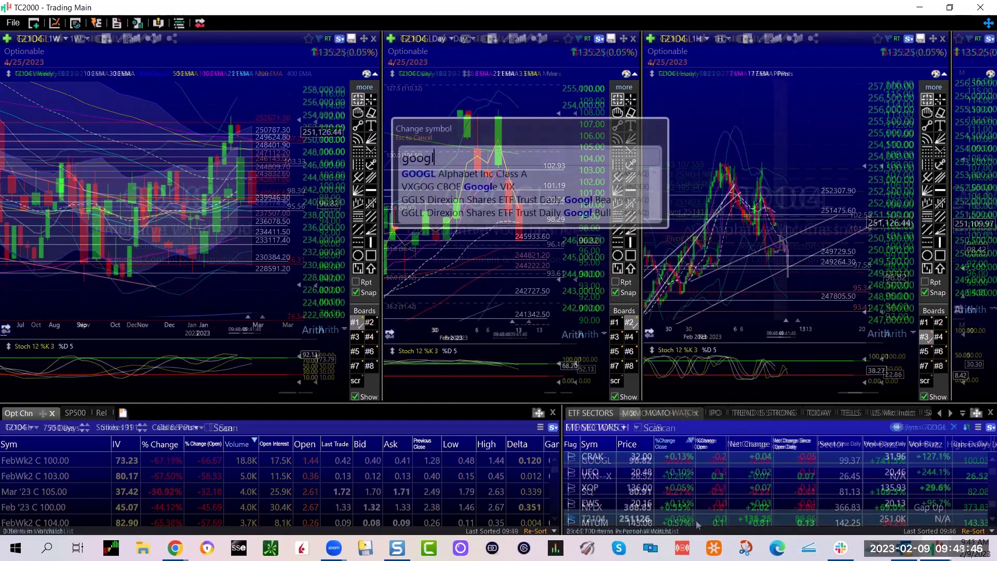
Load GOOGL into all charts and read the daily bar and Thu 2/9/23 09:00 hourly bar data
{"action": "key", "text": "Return"}
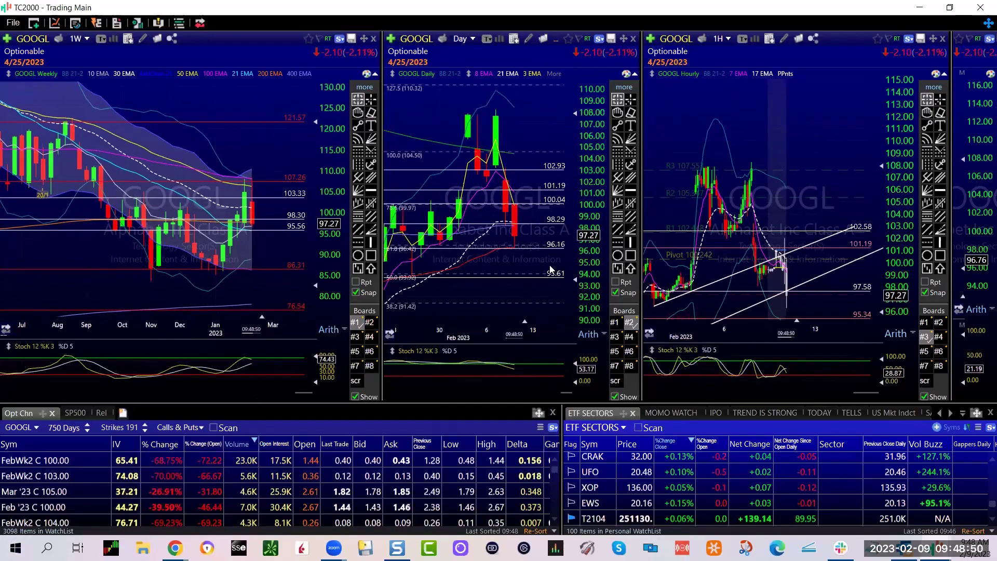
{"action": "left_click", "coordinate": [514, 258]}
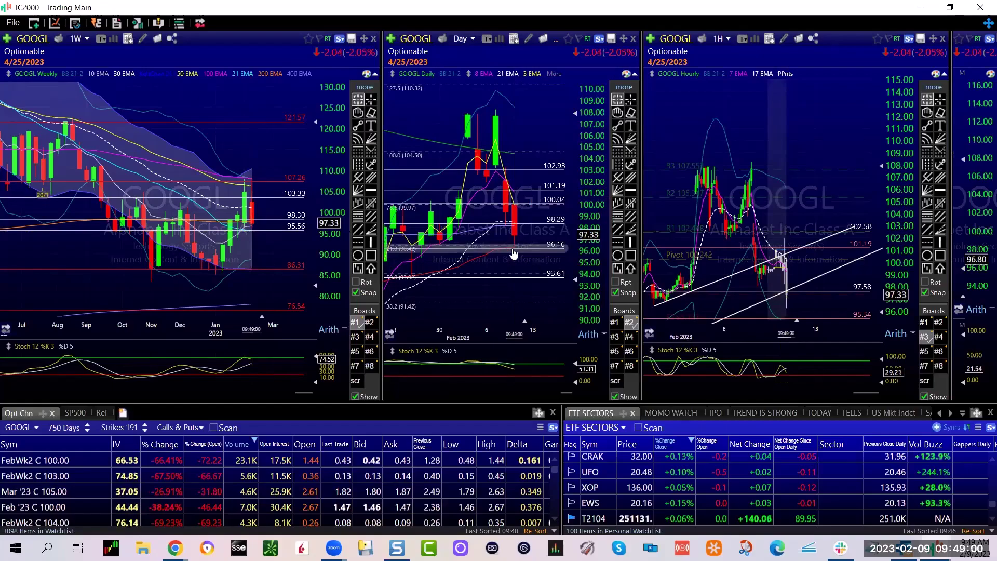
{"action": "mouse_move", "coordinate": [521, 254]}
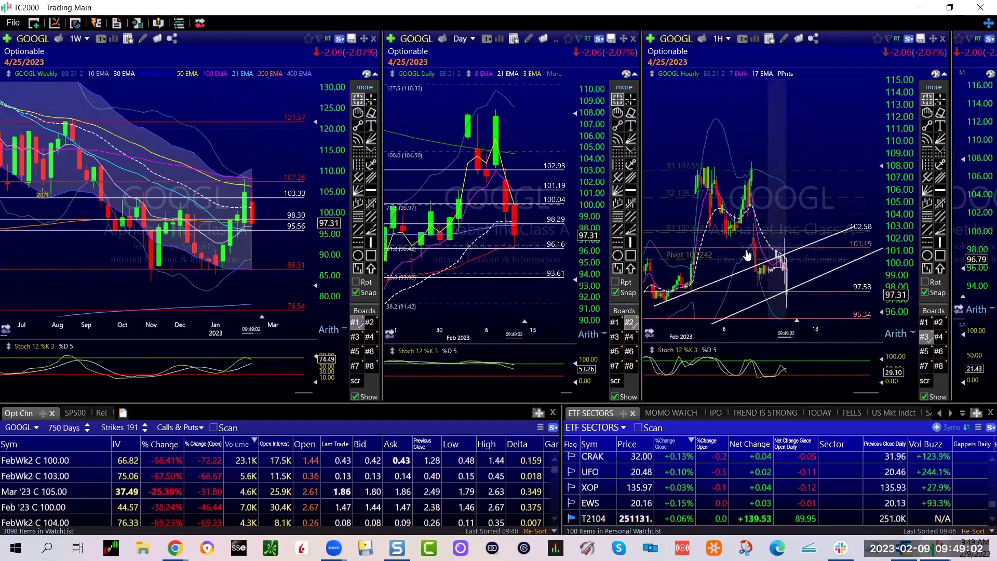
{"action": "left_click_drag", "start_coordinate": [784, 305], "coordinate": [789, 312]}
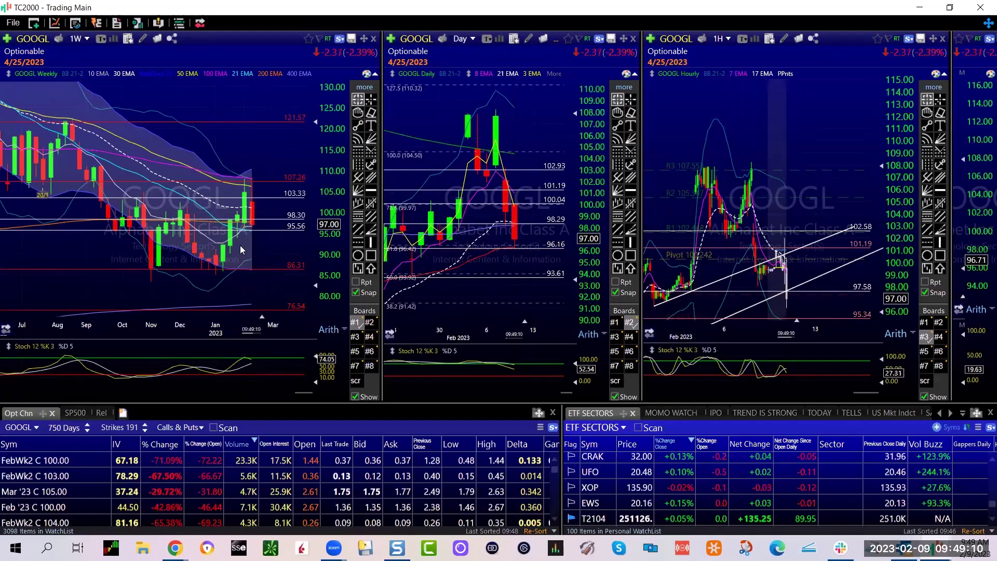
Check the latest week's price and indicator values, then zoom the hourly chart out through Feb 20
{"action": "scroll", "coordinate": [240, 245], "scroll_direction": "up", "scroll_amount": 4}
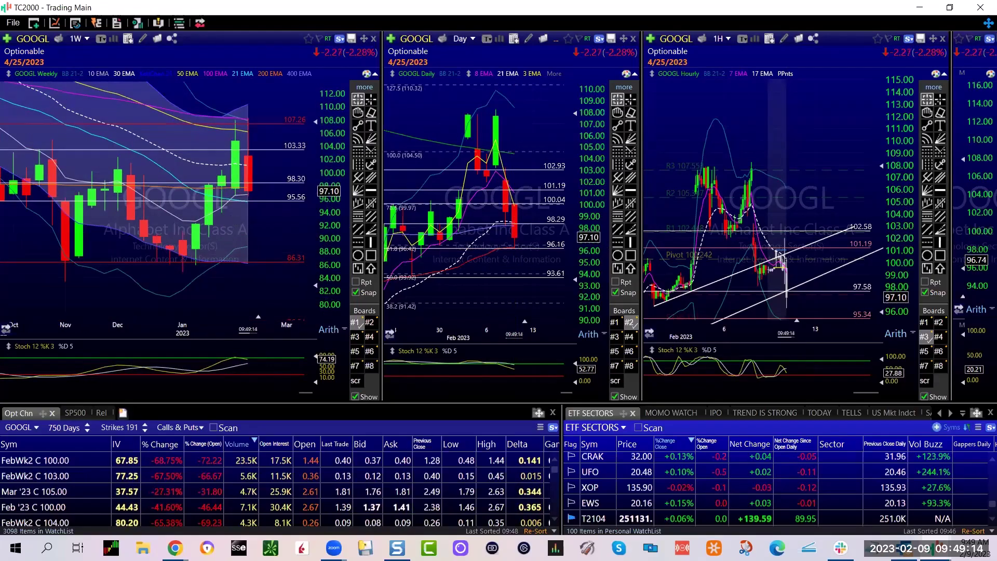
{"action": "left_click", "coordinate": [234, 215]}
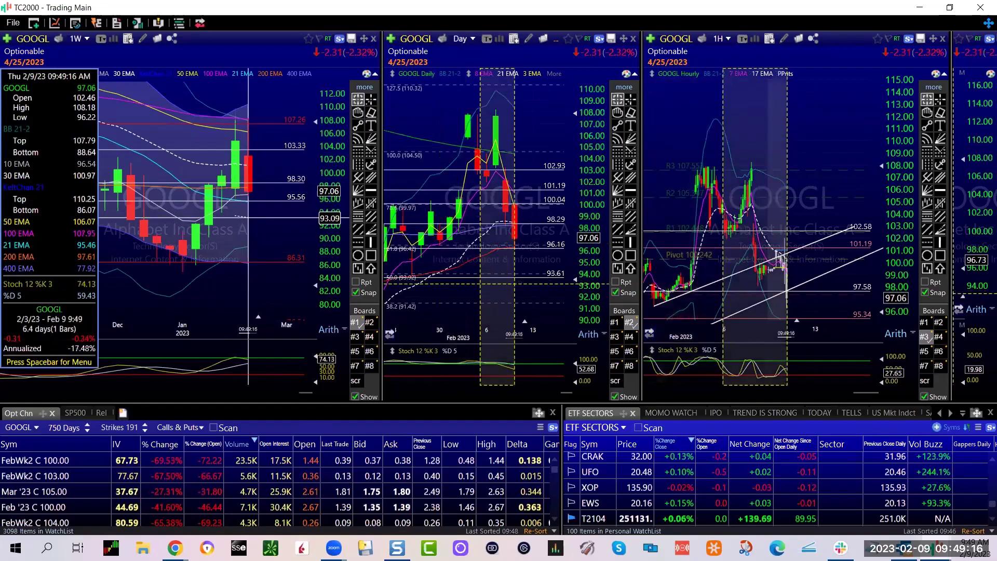
{"action": "left_click", "coordinate": [235, 218]}
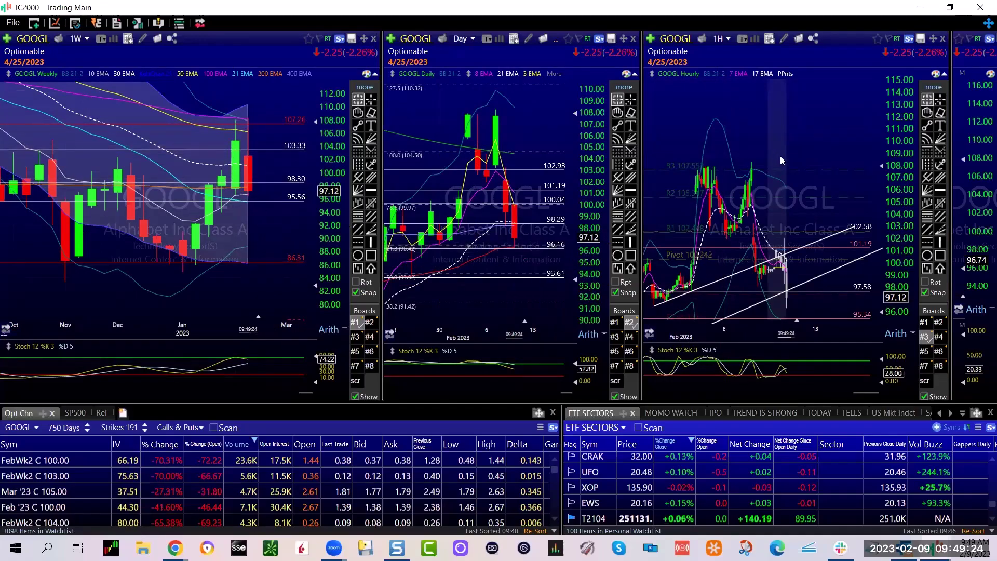
{"action": "scroll", "coordinate": [800, 177], "scroll_direction": "down", "scroll_amount": 1}
{"action": "scroll", "coordinate": [802, 168], "scroll_direction": "down", "scroll_amount": 2}
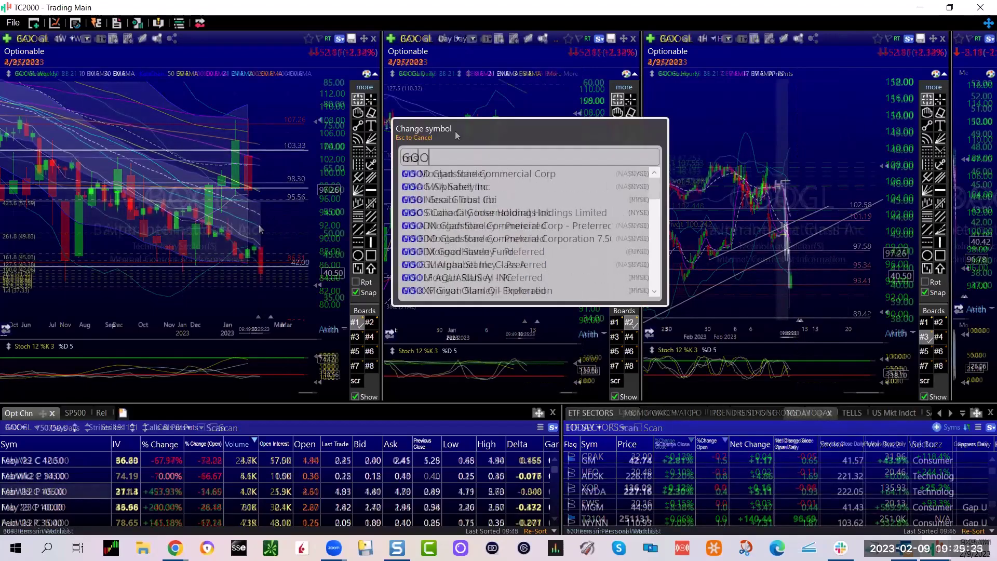
Complete GOOGL in the symbol box, zoom the weekly and daily charts in, and widen the hourly chart to late January–Feb 13
{"action": "type", "text": "GL"}
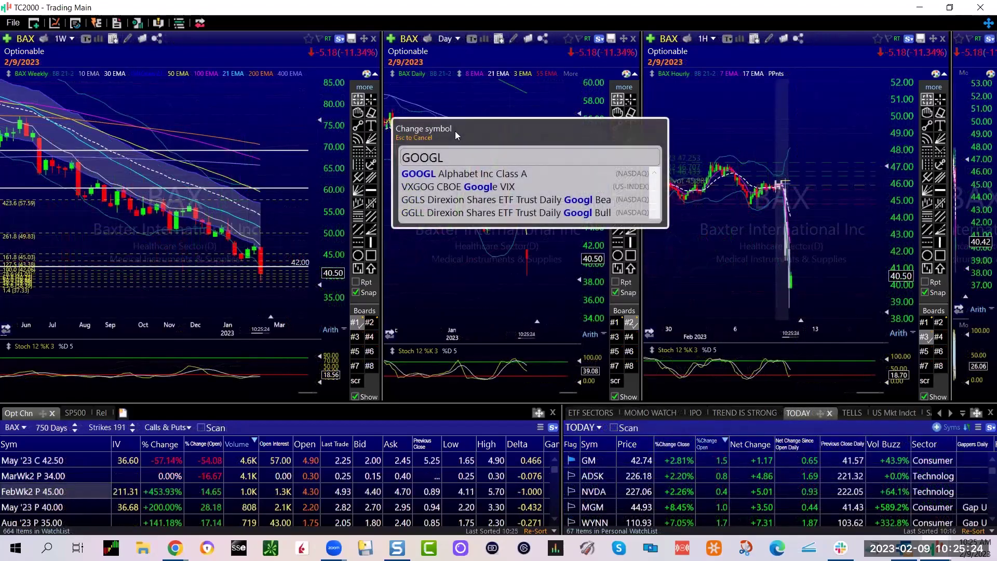
{"action": "key", "text": "Return"}
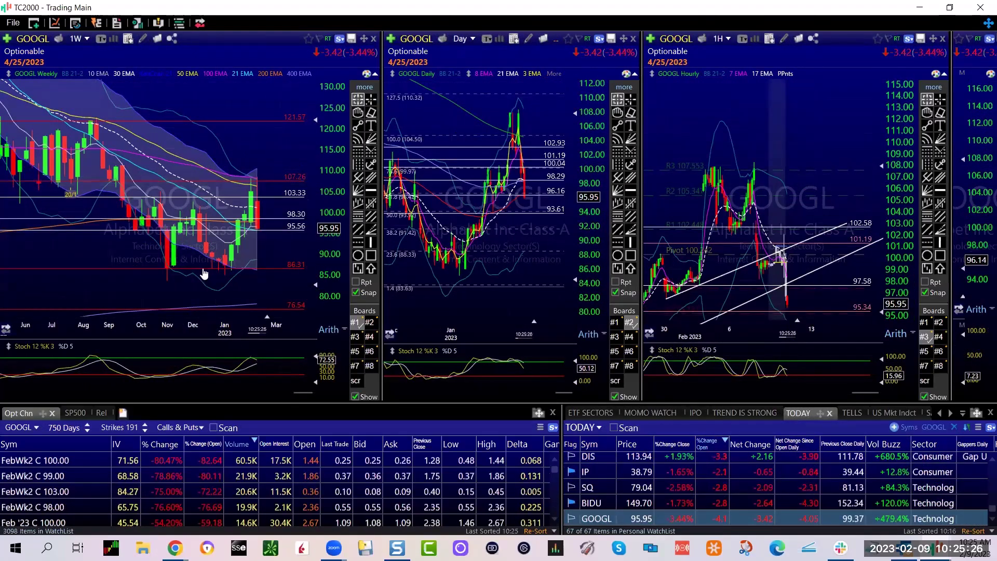
{"action": "scroll", "coordinate": [301, 247], "scroll_direction": "up", "scroll_amount": 2}
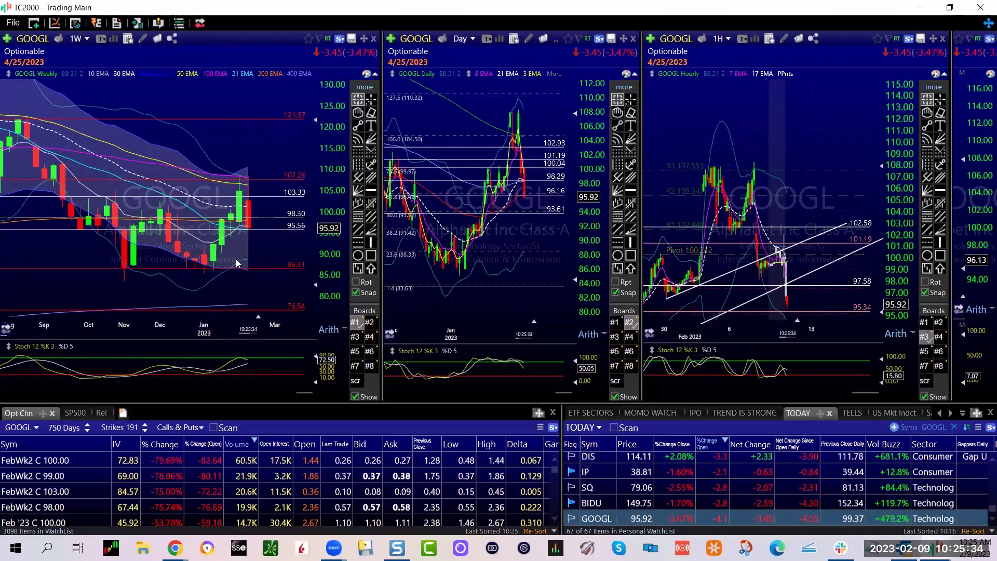
{"action": "scroll", "coordinate": [237, 263], "scroll_direction": "up", "scroll_amount": 3}
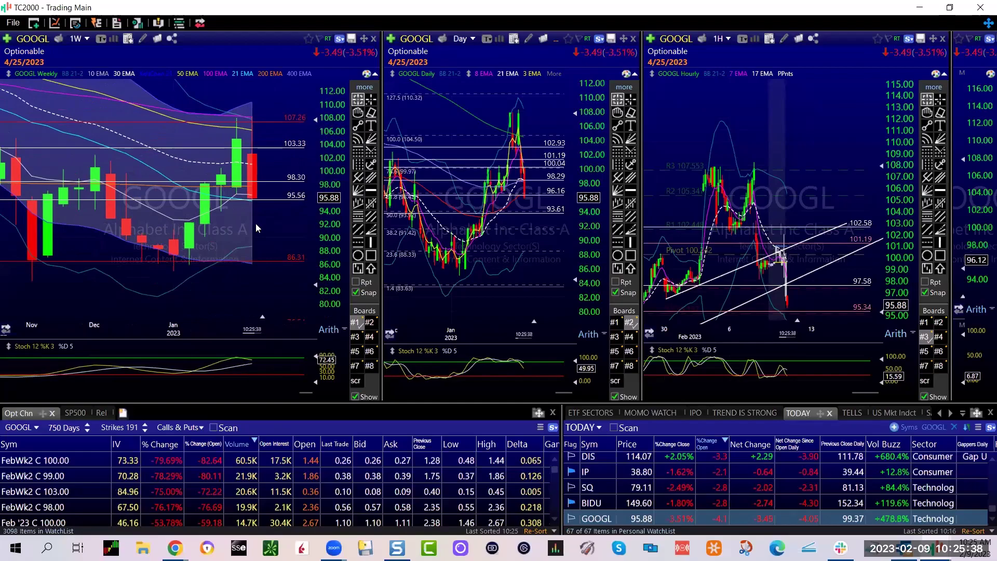
{"action": "scroll", "coordinate": [519, 166], "scroll_direction": "up", "scroll_amount": 3}
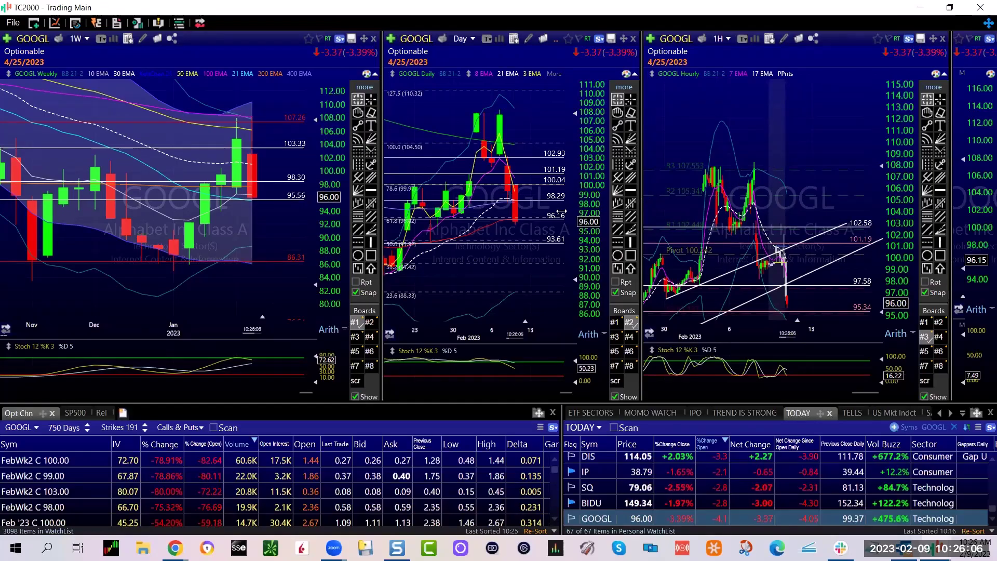
{"action": "left_click_drag", "start_coordinate": [642, 208], "coordinate": [471, 208]}
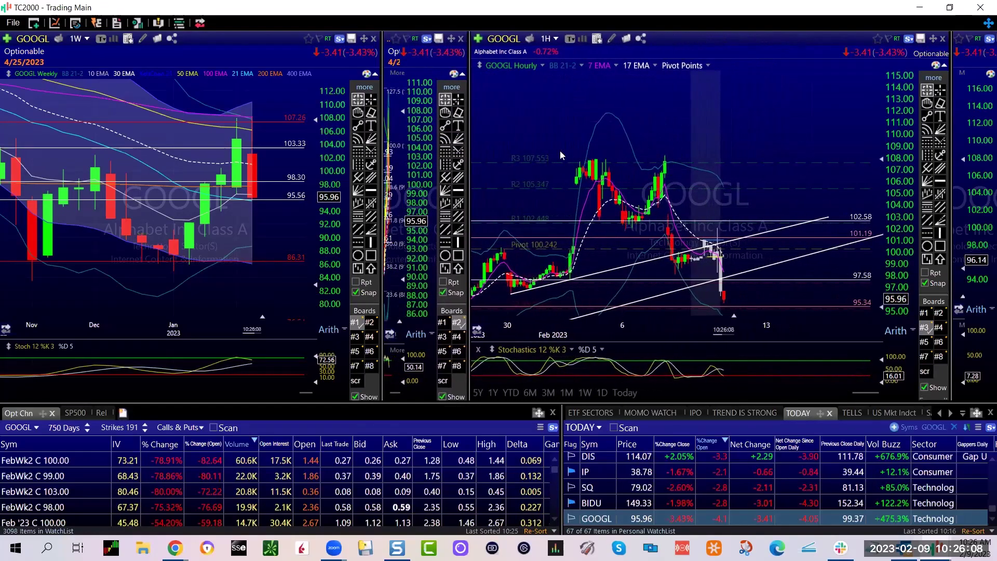
Review the hourly breakdown by zooming, then widen the daily chart back to show levels 93.61–102.93
{"action": "scroll", "coordinate": [748, 177], "scroll_direction": "down", "scroll_amount": 3}
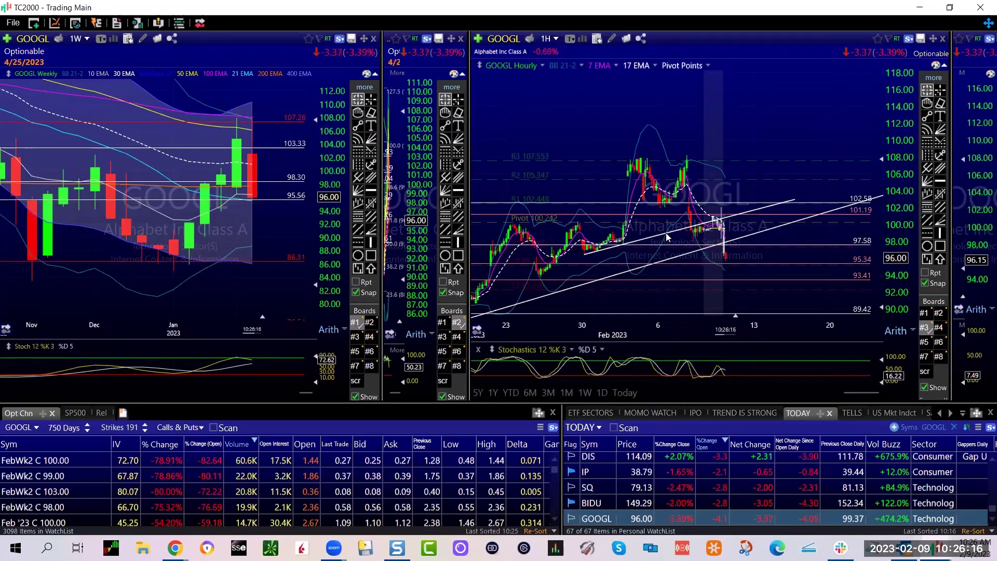
{"action": "scroll", "coordinate": [688, 236], "scroll_direction": "down", "scroll_amount": 2}
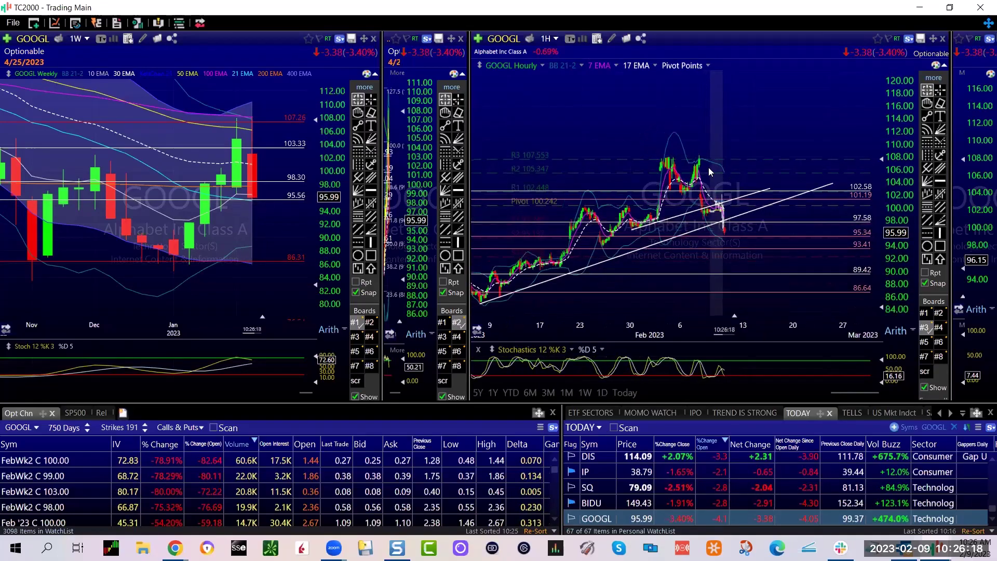
{"action": "scroll", "coordinate": [672, 144], "scroll_direction": "up", "scroll_amount": 2}
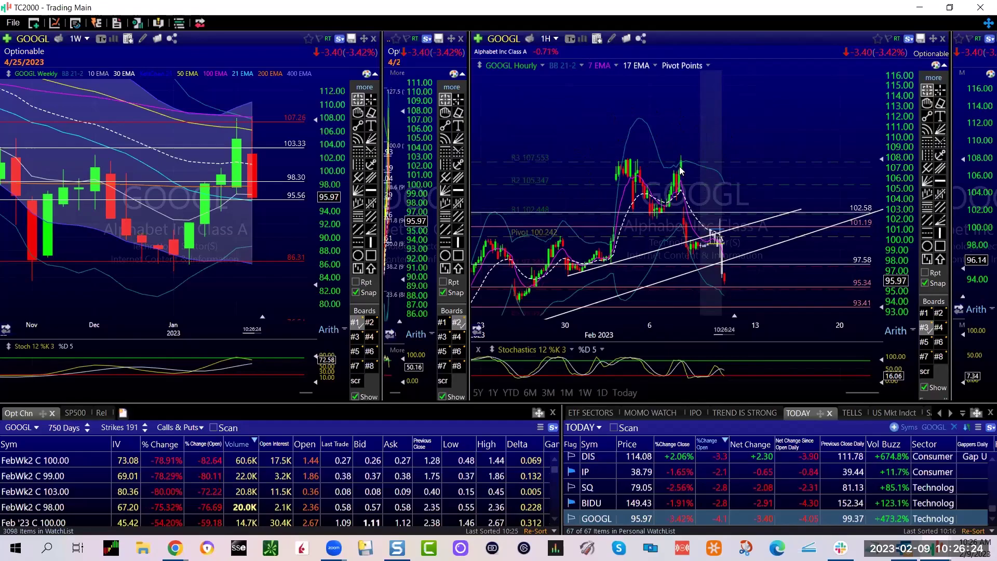
{"action": "scroll", "coordinate": [684, 223], "scroll_direction": "up", "scroll_amount": 1}
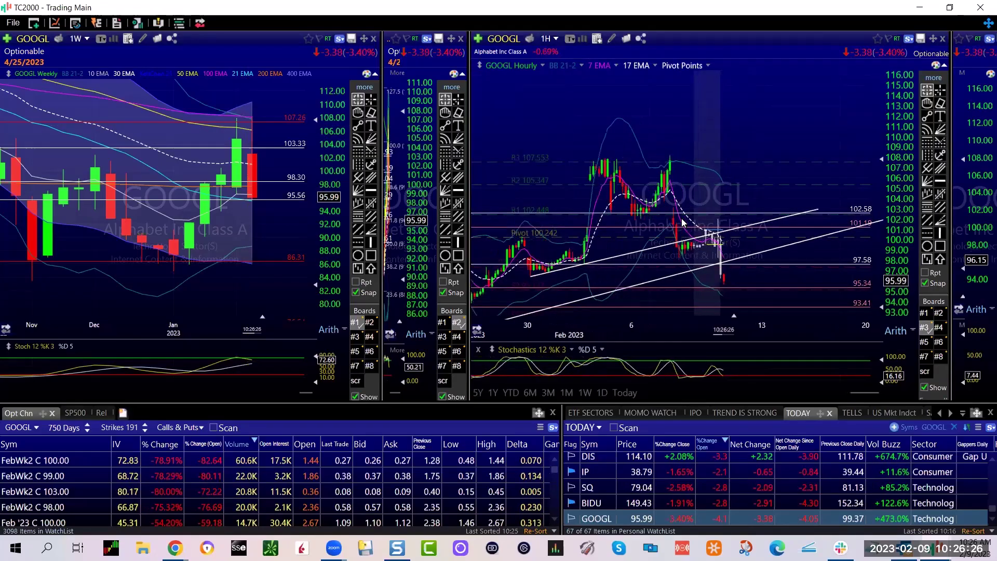
{"action": "mouse_move", "coordinate": [669, 217]}
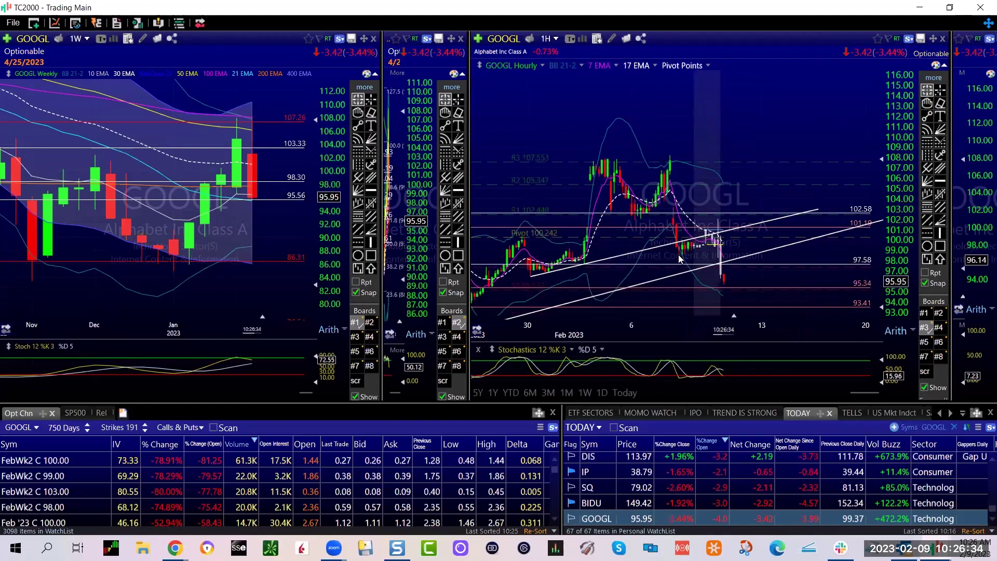
{"action": "scroll", "coordinate": [711, 251], "scroll_direction": "up", "scroll_amount": 1}
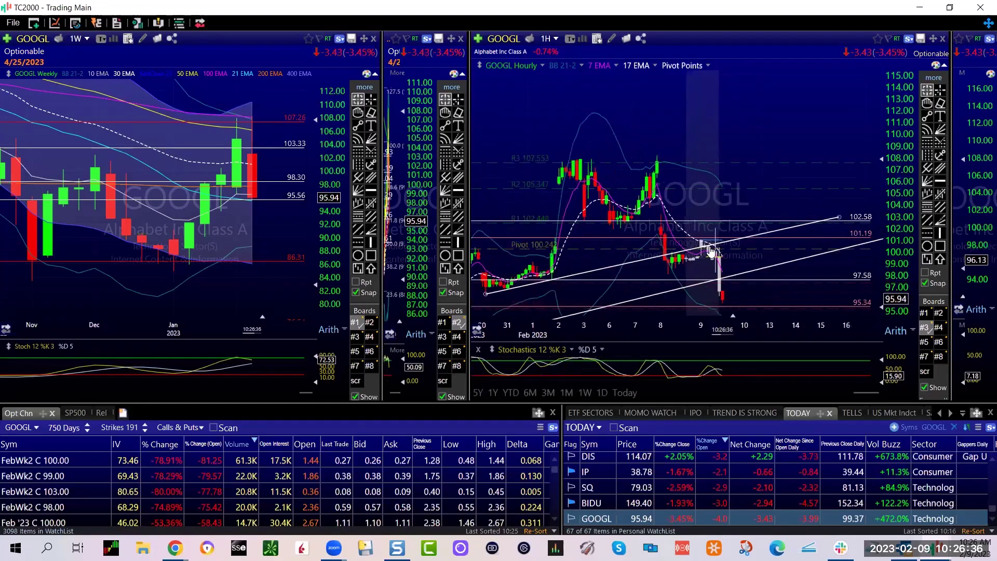
{"action": "mouse_move", "coordinate": [715, 256]}
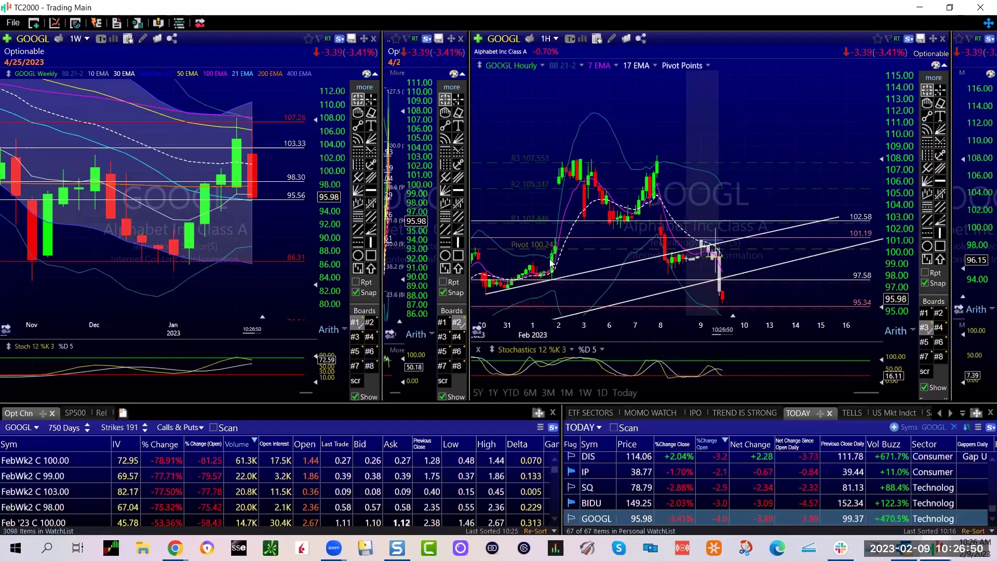
{"action": "scroll", "coordinate": [486, 286], "scroll_direction": "up", "scroll_amount": 2}
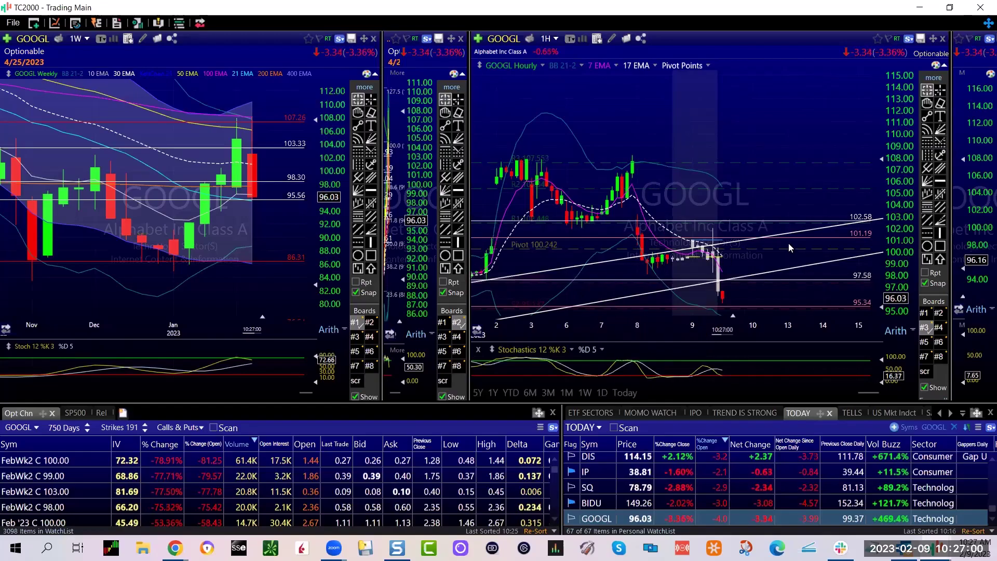
{"action": "scroll", "coordinate": [789, 244], "scroll_direction": "down", "scroll_amount": 1}
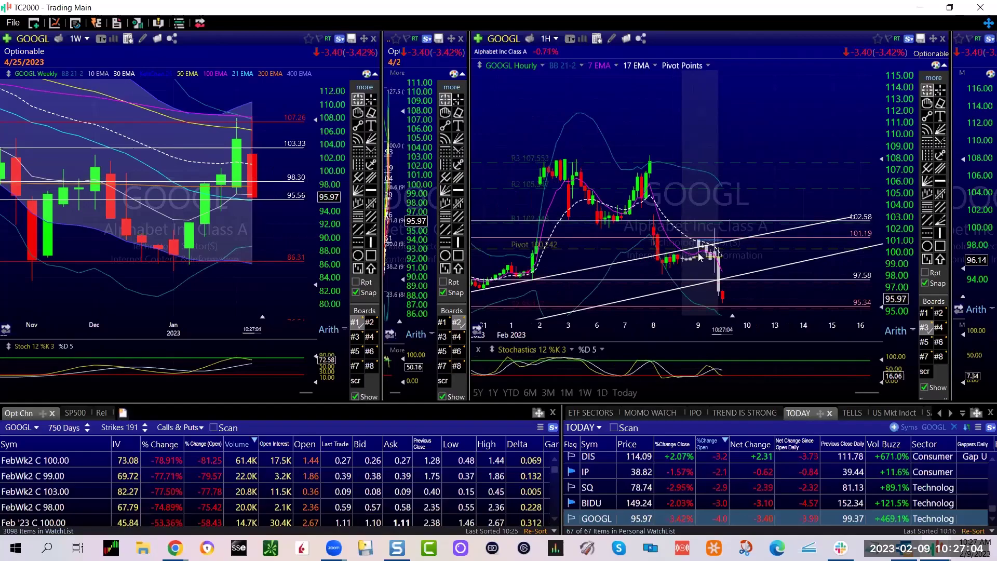
{"action": "scroll", "coordinate": [769, 255], "scroll_direction": "down", "scroll_amount": 3}
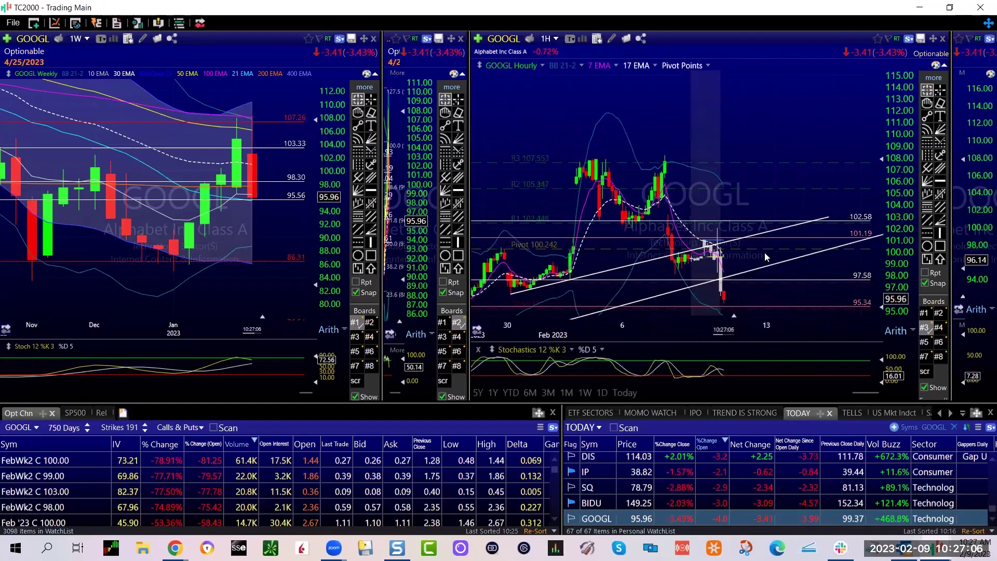
{"action": "scroll", "coordinate": [729, 291], "scroll_direction": "up", "scroll_amount": 1}
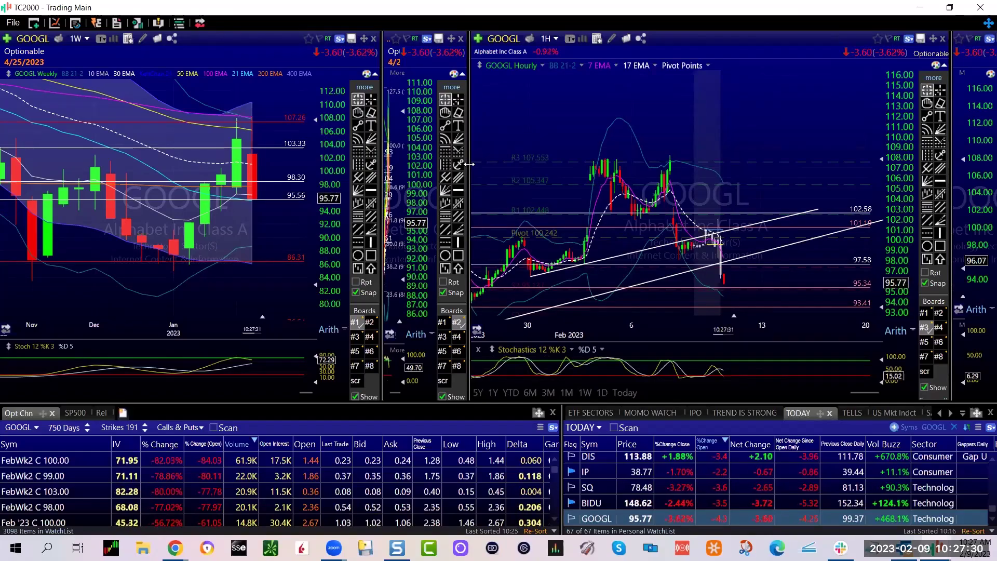
{"action": "left_click_drag", "start_coordinate": [469, 164], "coordinate": [593, 164]}
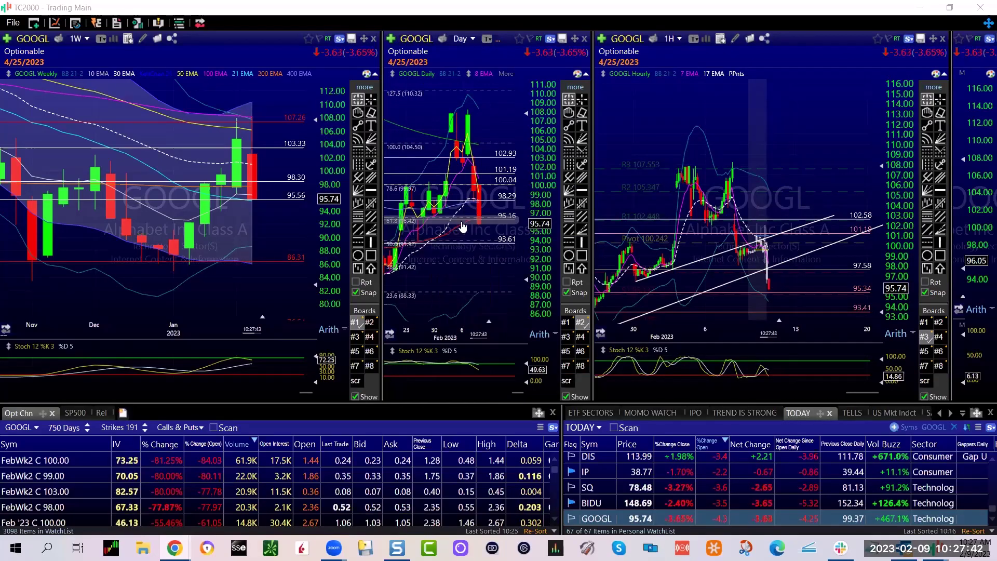
{"action": "mouse_move", "coordinate": [480, 222]}
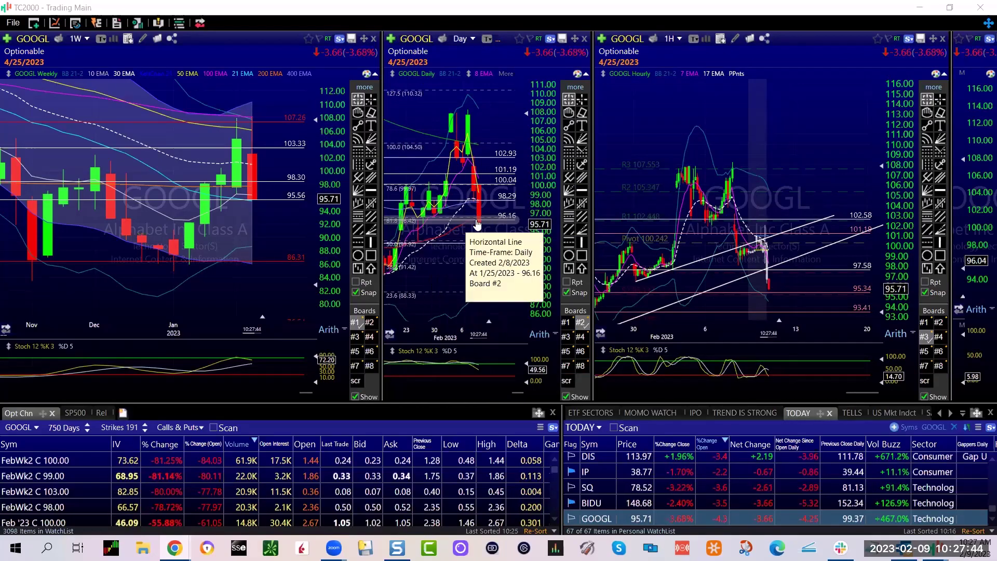